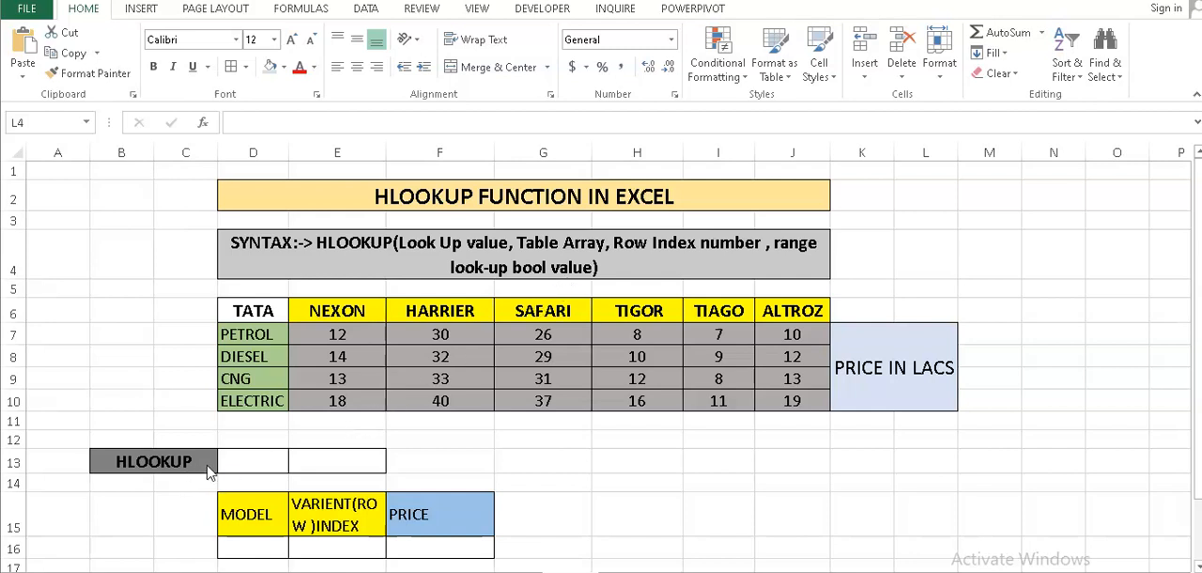
- Begin an HLOOKUP formula in E13 with D13 as the lookup value and E6:J10 as the table array
click(317, 461)
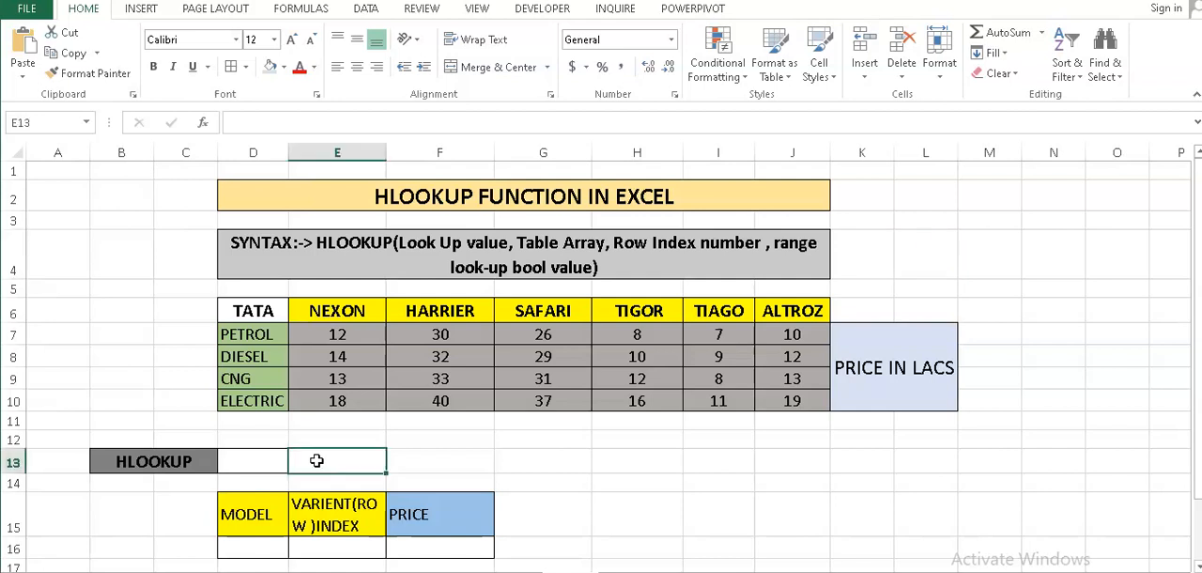
text(=)
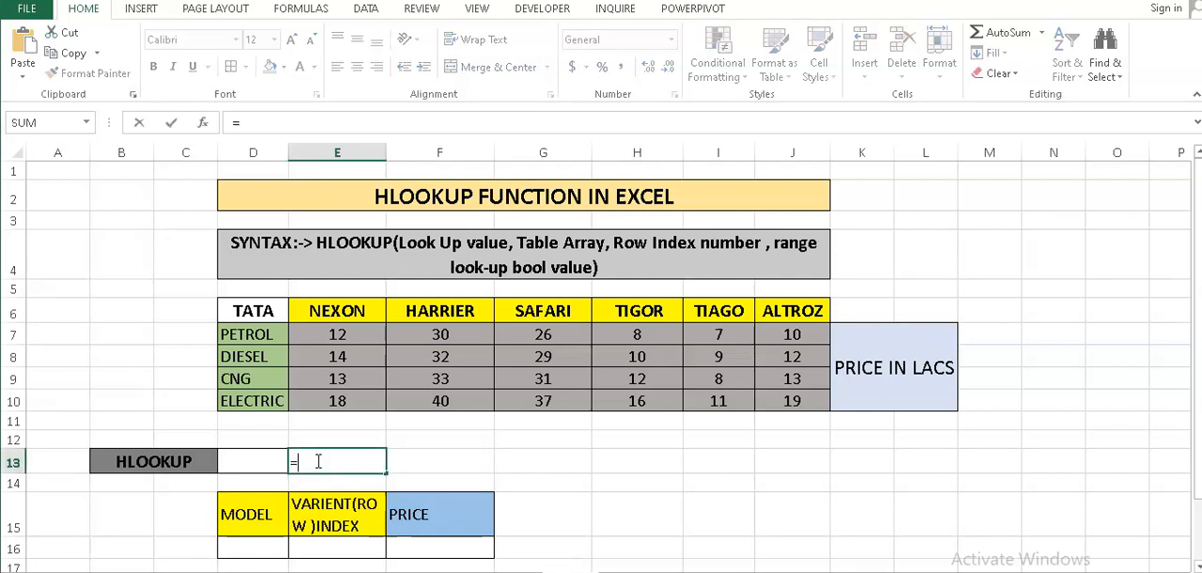
text(HLOO)
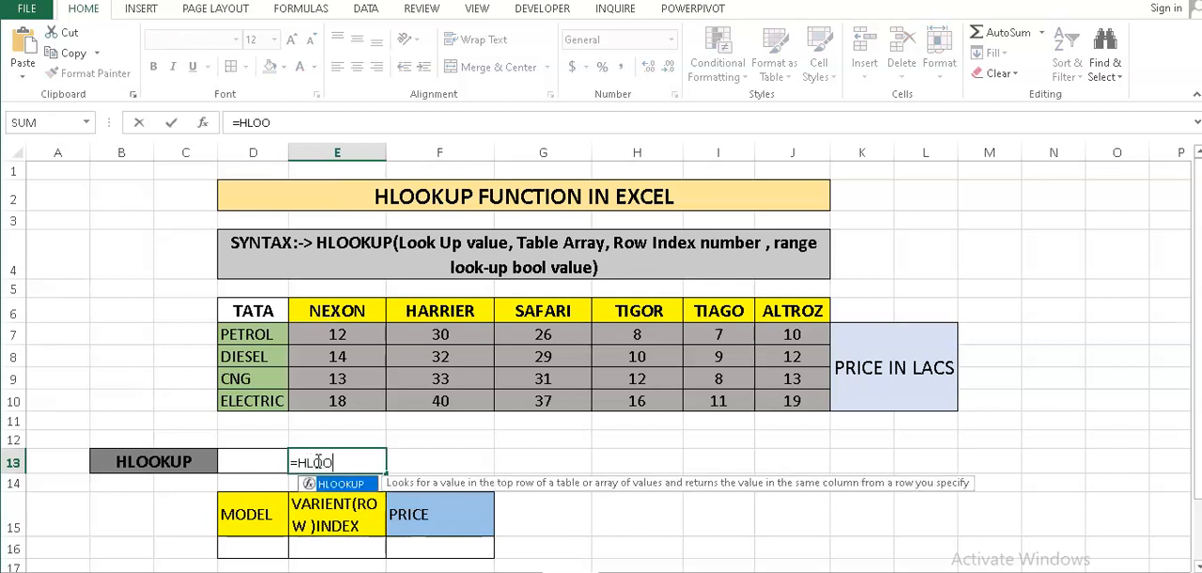
text(KUP()
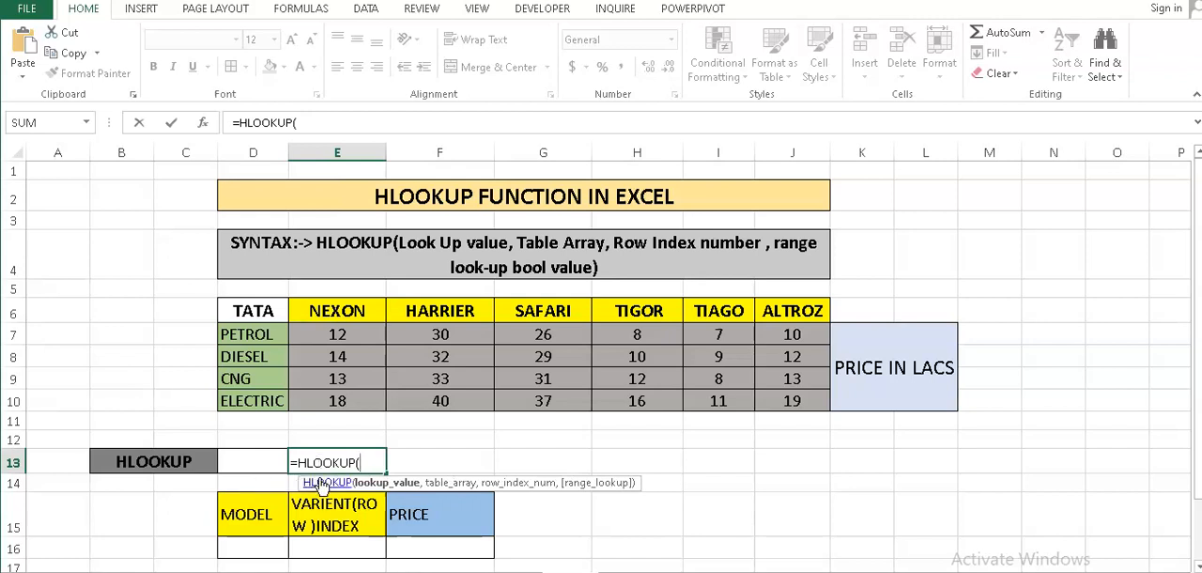
click(254, 463)
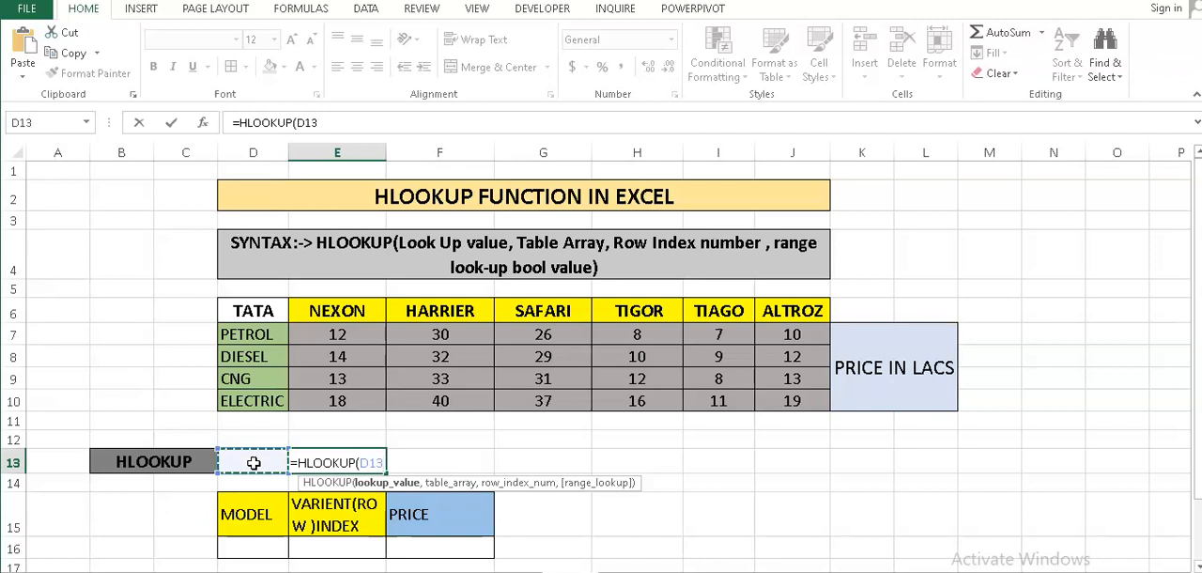
text(,)
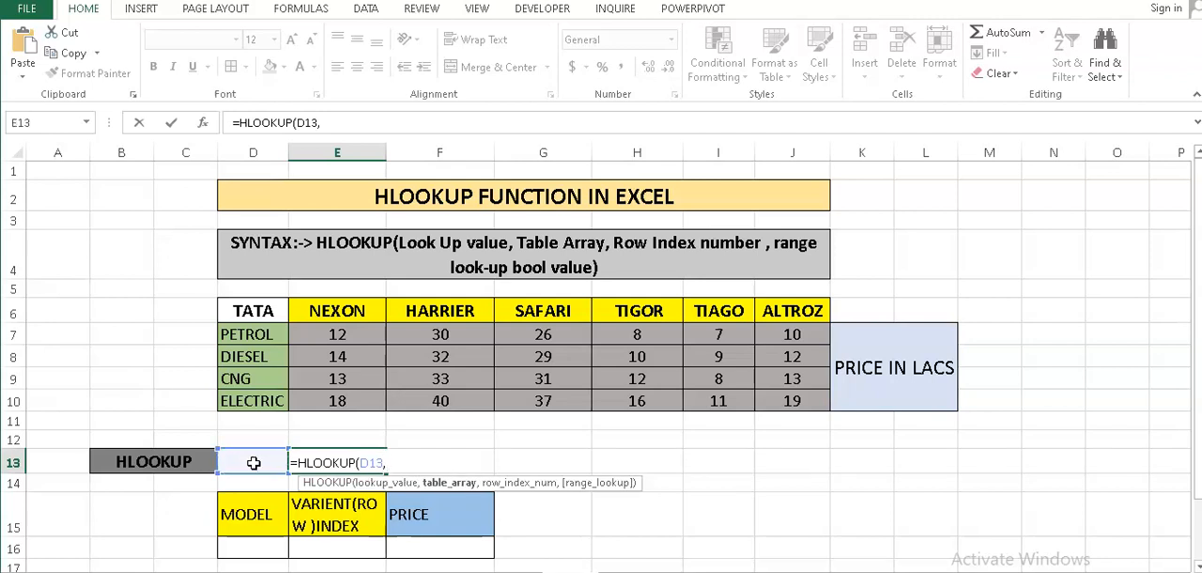
click(330, 316)
drag(331, 317, 787, 400)
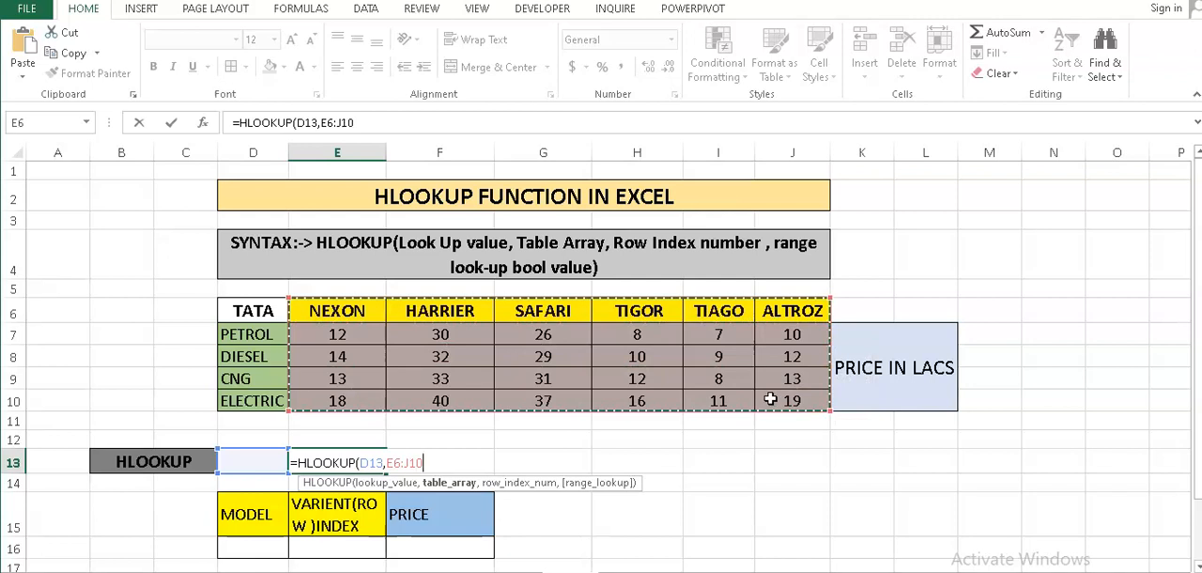
- Complete the HLOOKUP formula in E13 with row index number 4 and FALSE for an exact match
text(,4)
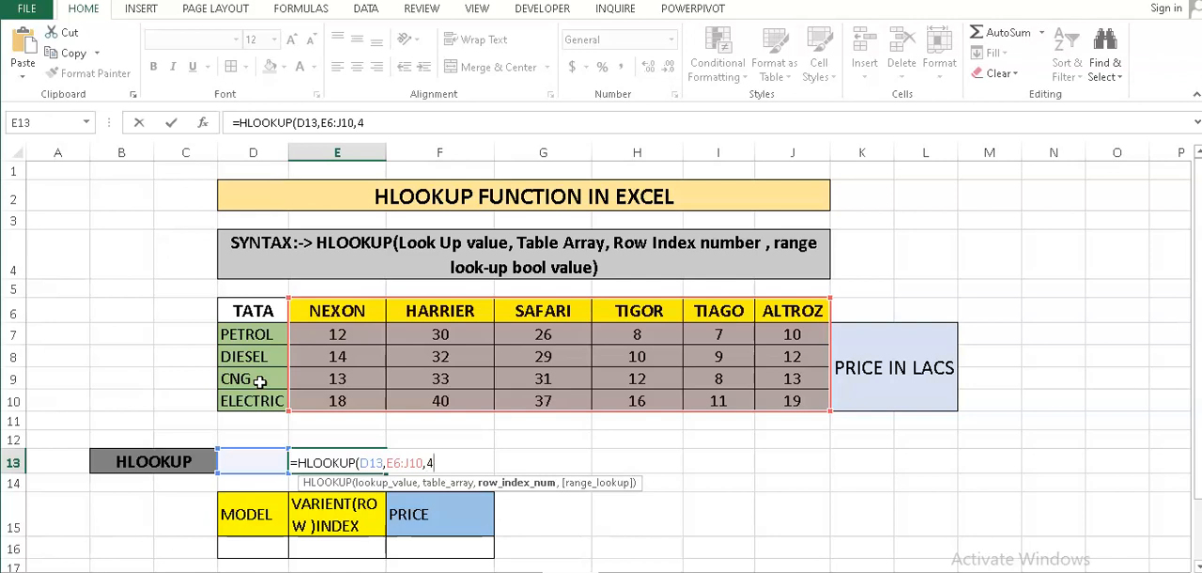
text(,)
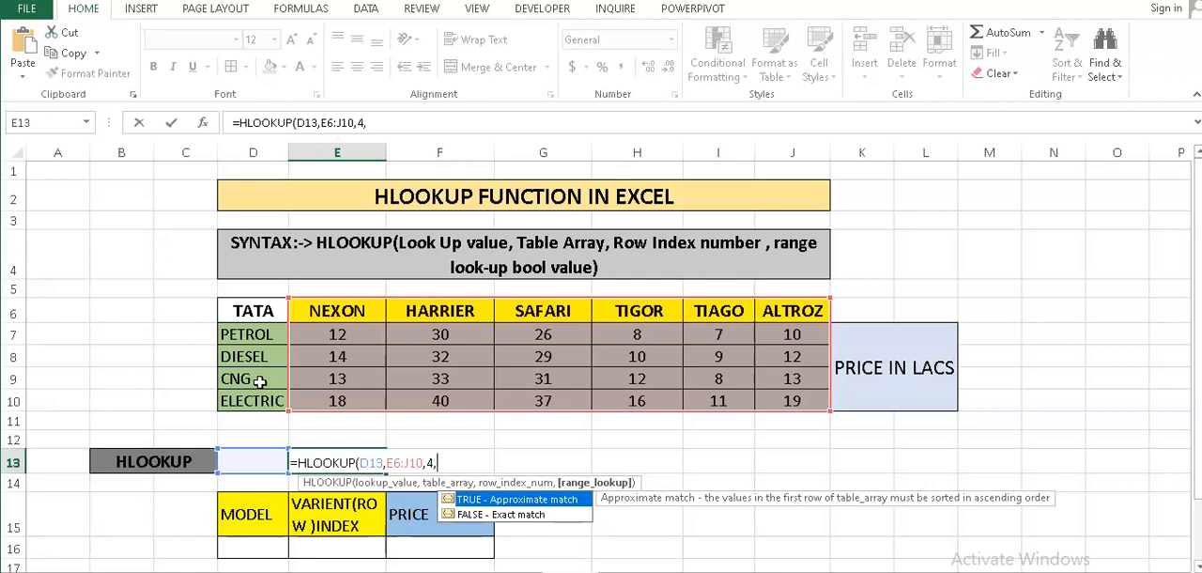
text(FALSE))
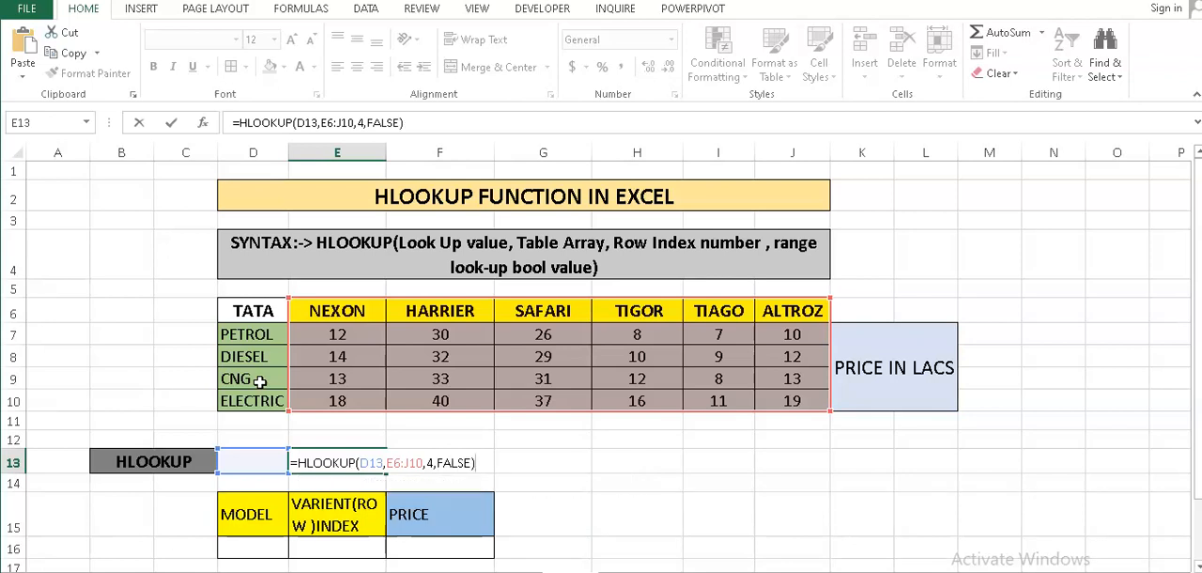
key(Return)
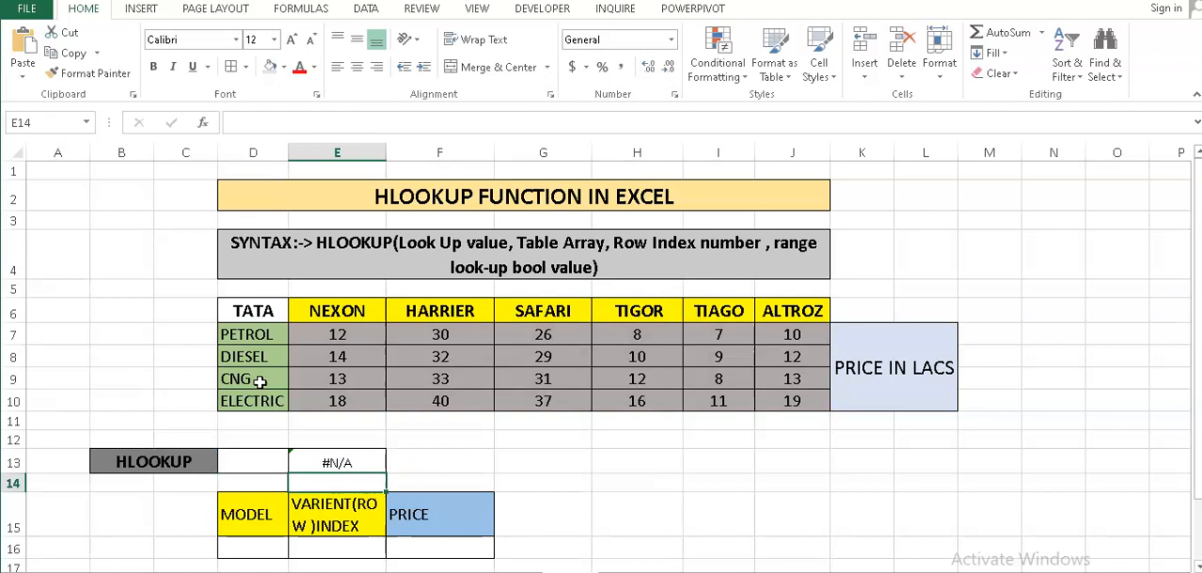
- Enter NEXON as the lookup model in cell D13
key(Up)
key(Left)
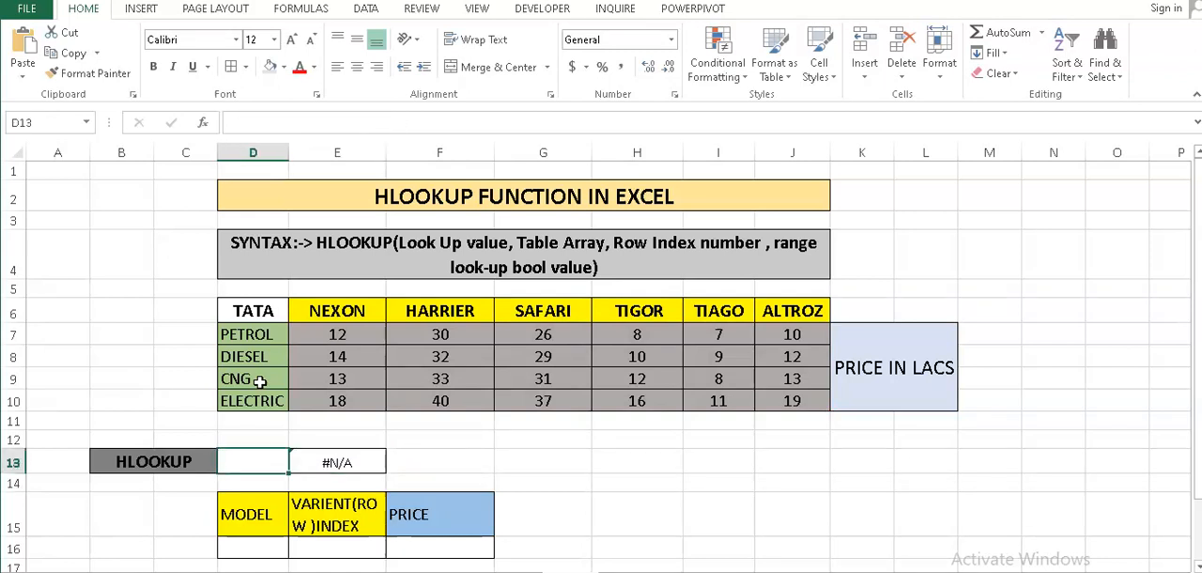
text(NEXON)
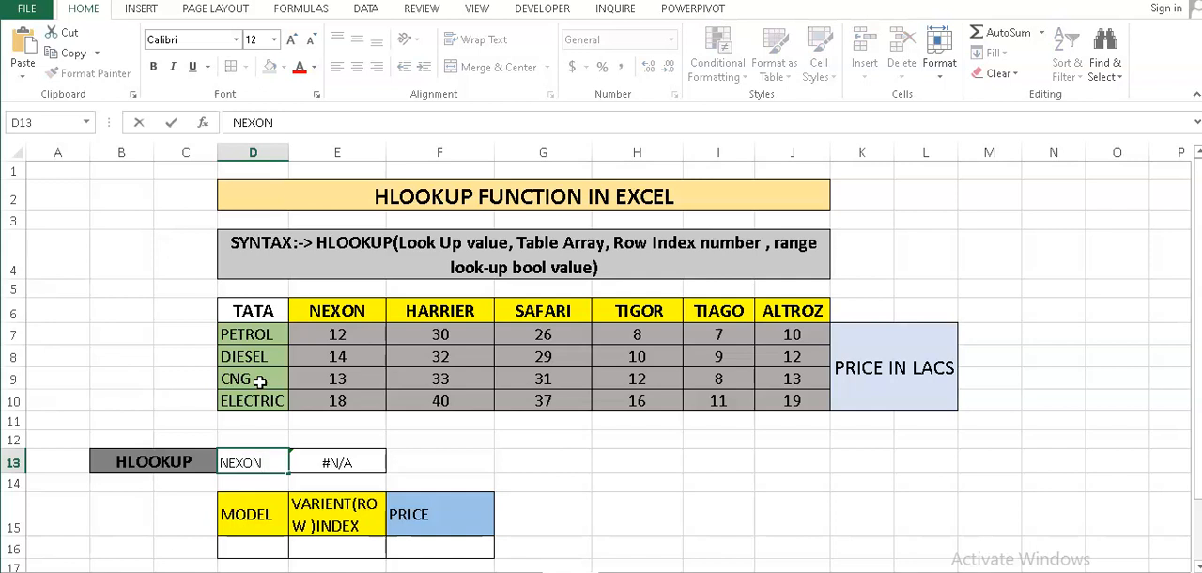
key(Return)
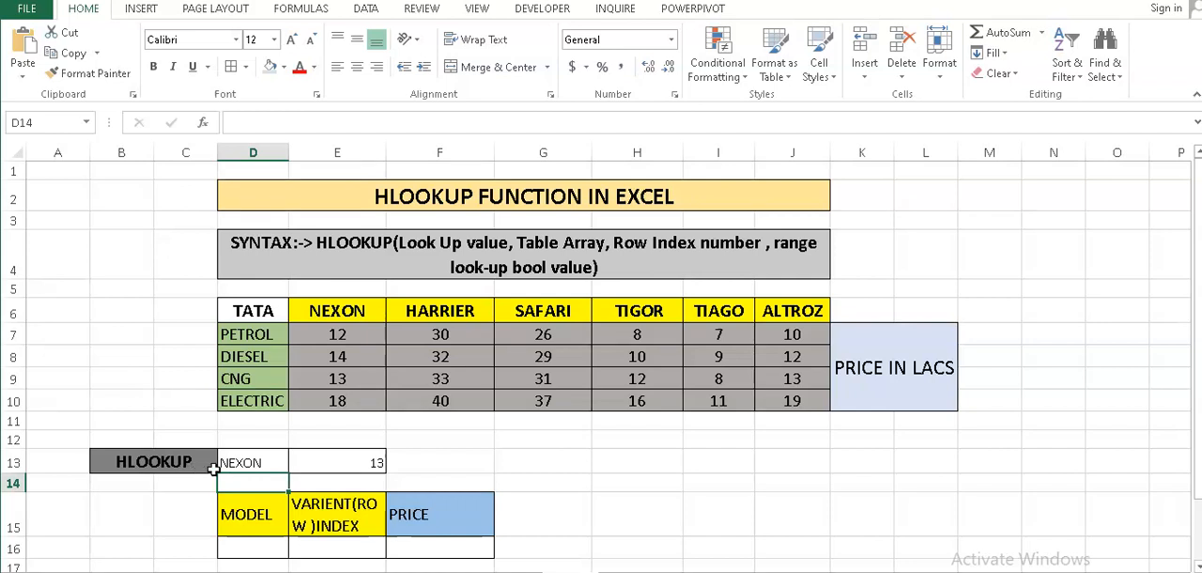
- Begin an HLOOKUP formula in the PRICE cell F16 with lookup value D16 and table array E6:J10
scroll(391, 447, down, 1)
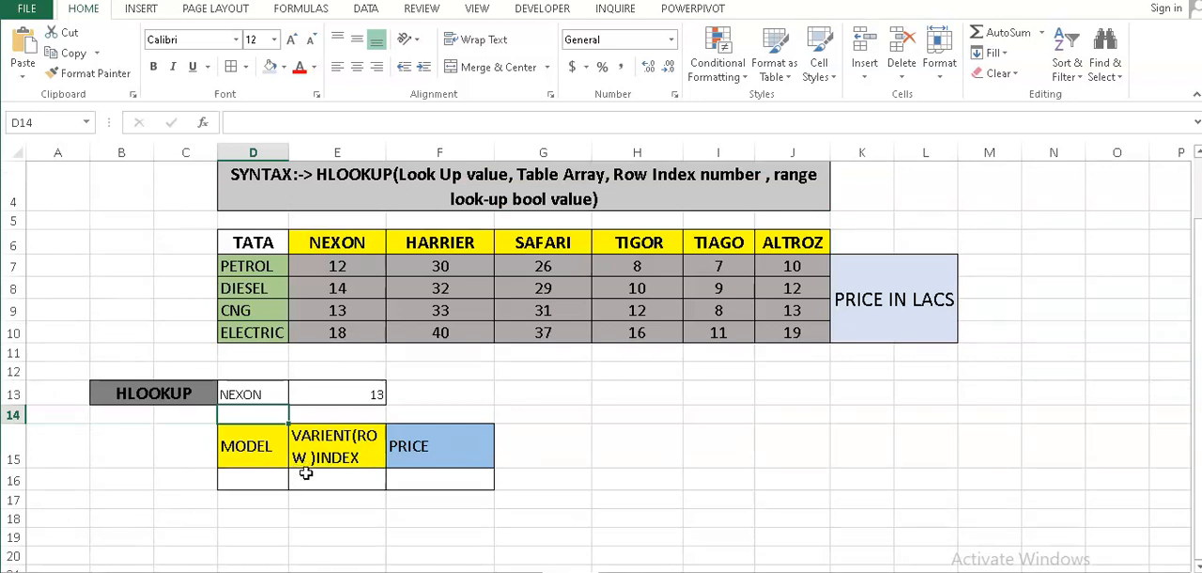
click(414, 482)
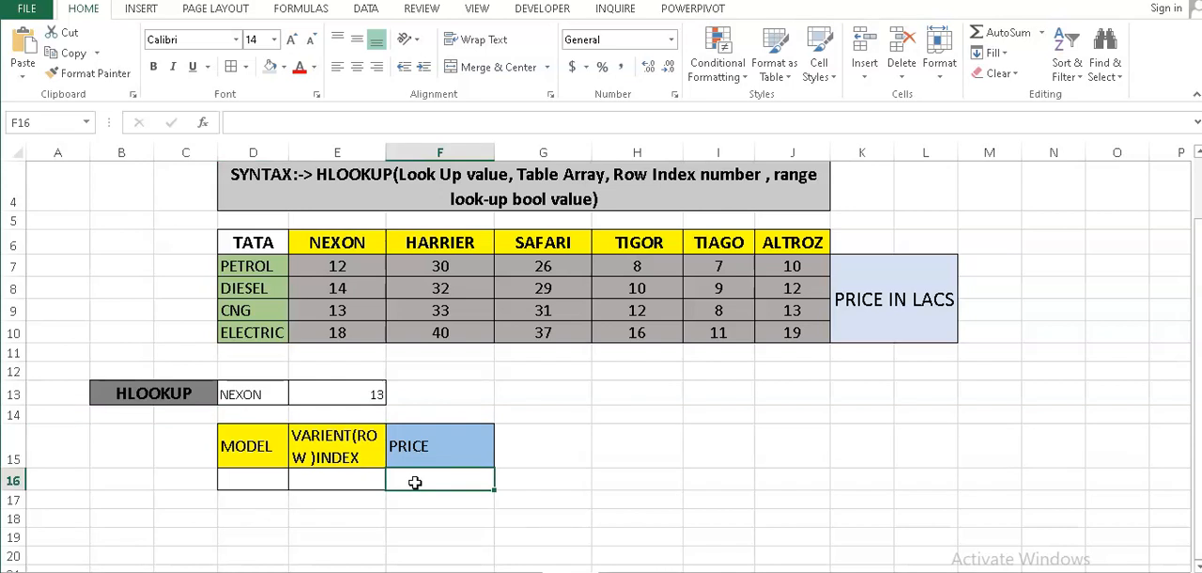
text(=HLO)
text(OK)
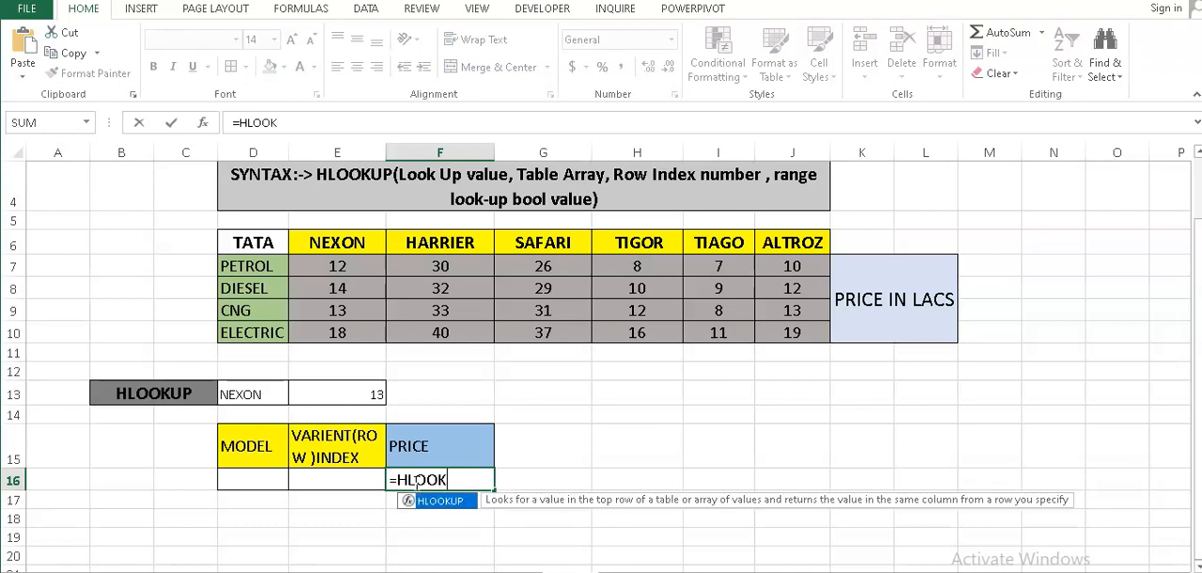
text(UP()
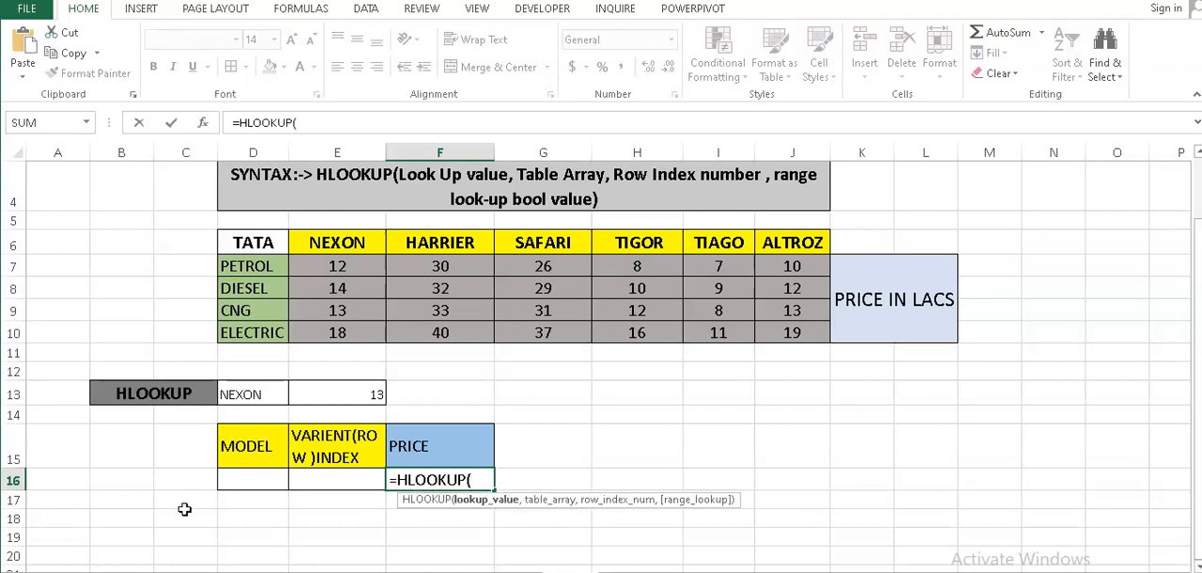
click(252, 481)
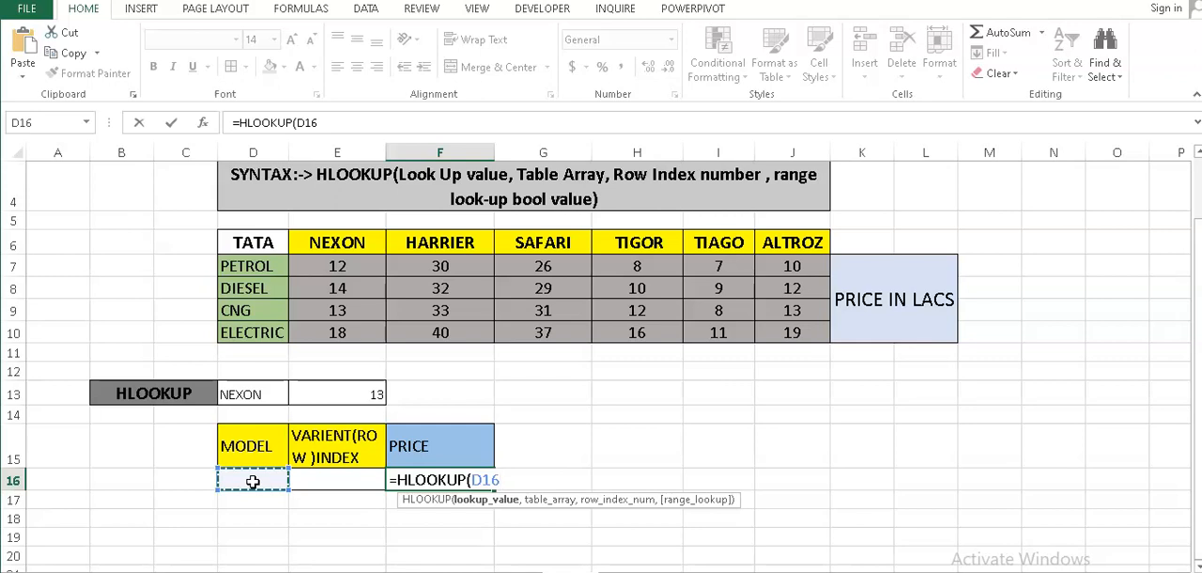
text(,)
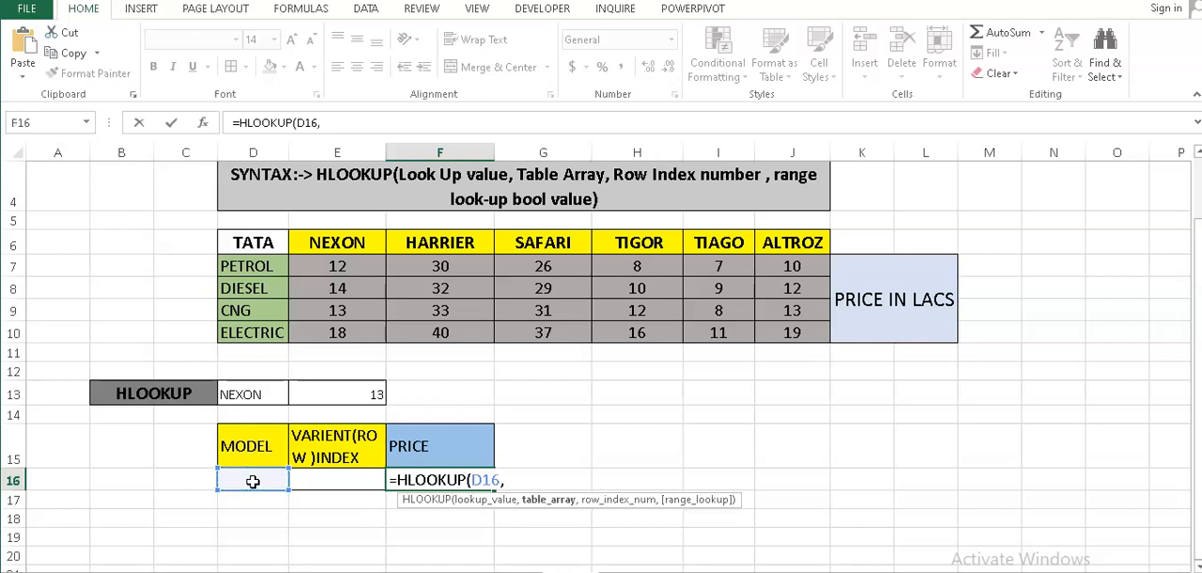
drag(310, 241, 784, 329)
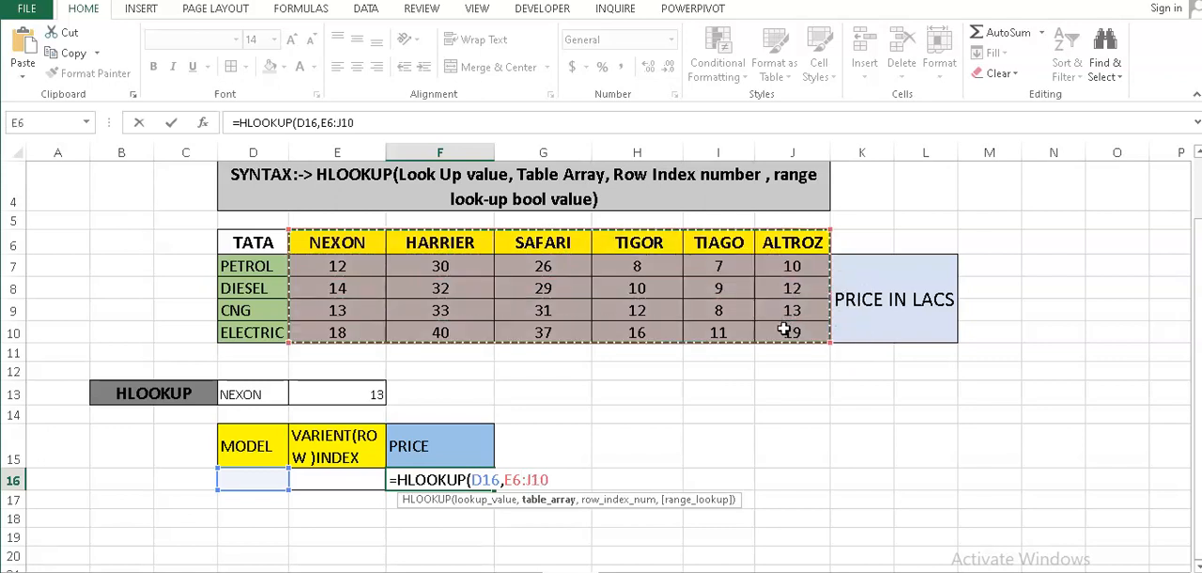
- Complete the HLOOKUP formula in F16 with E16 as the row index and FALSE for an exact match
text(,)
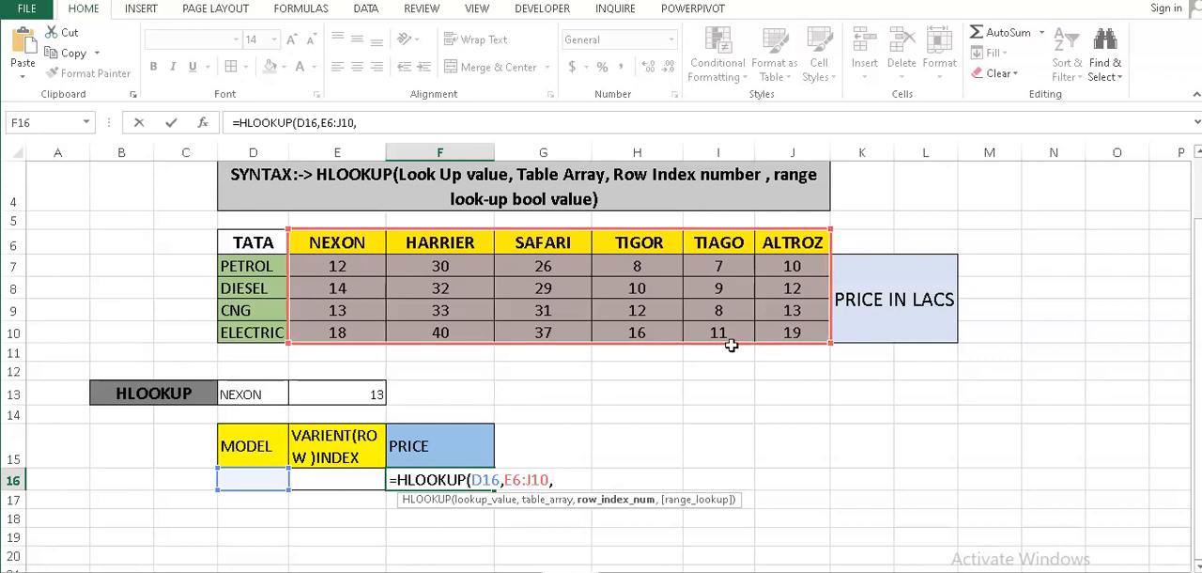
click(351, 481)
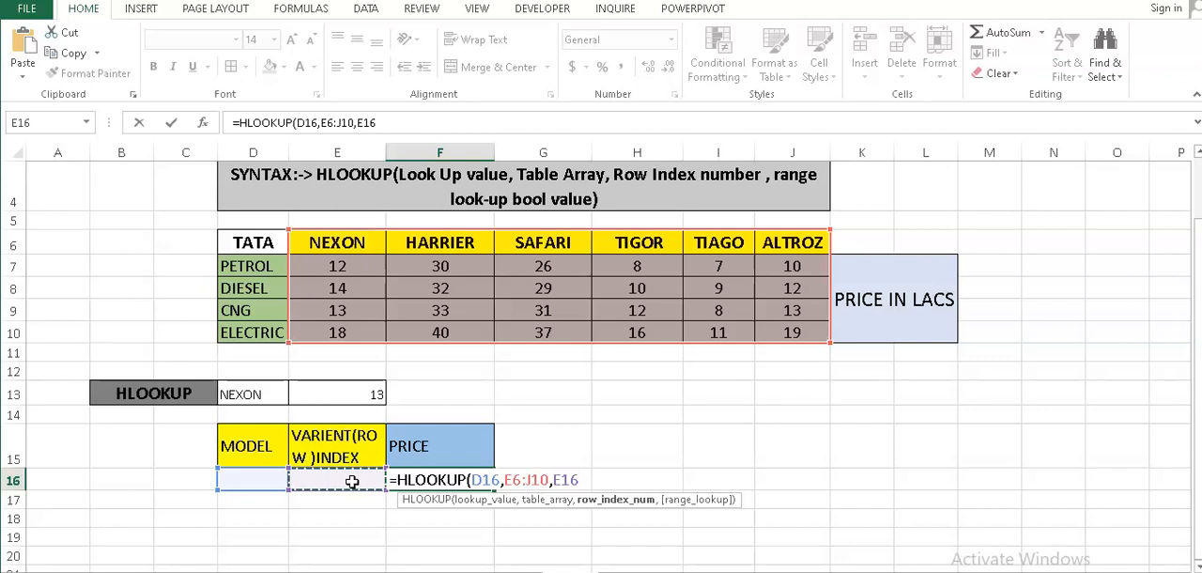
text(,)
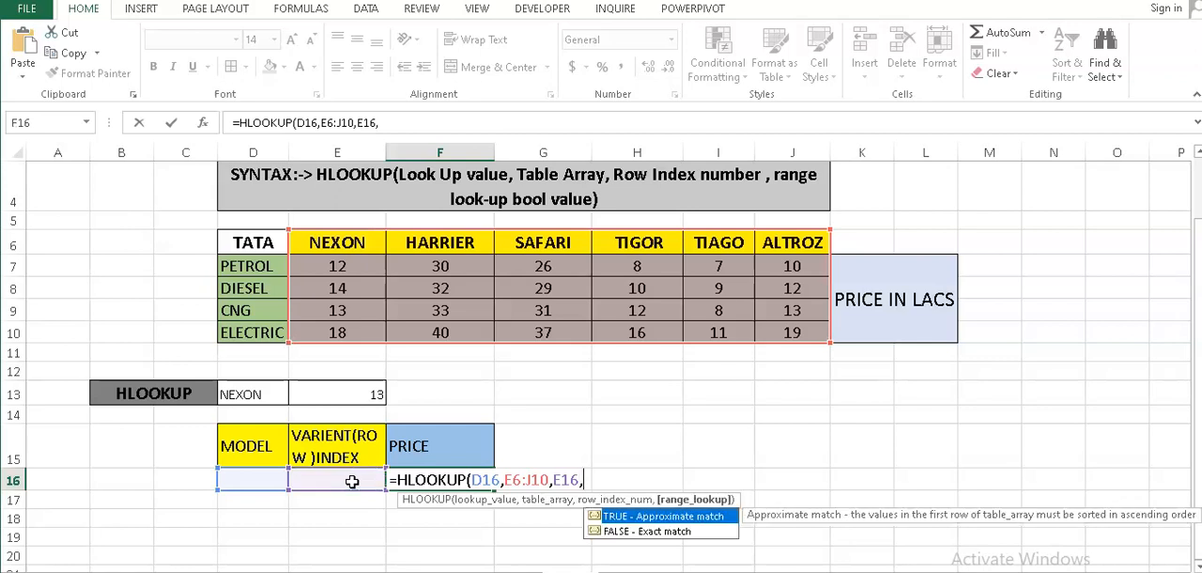
text(FALSE))
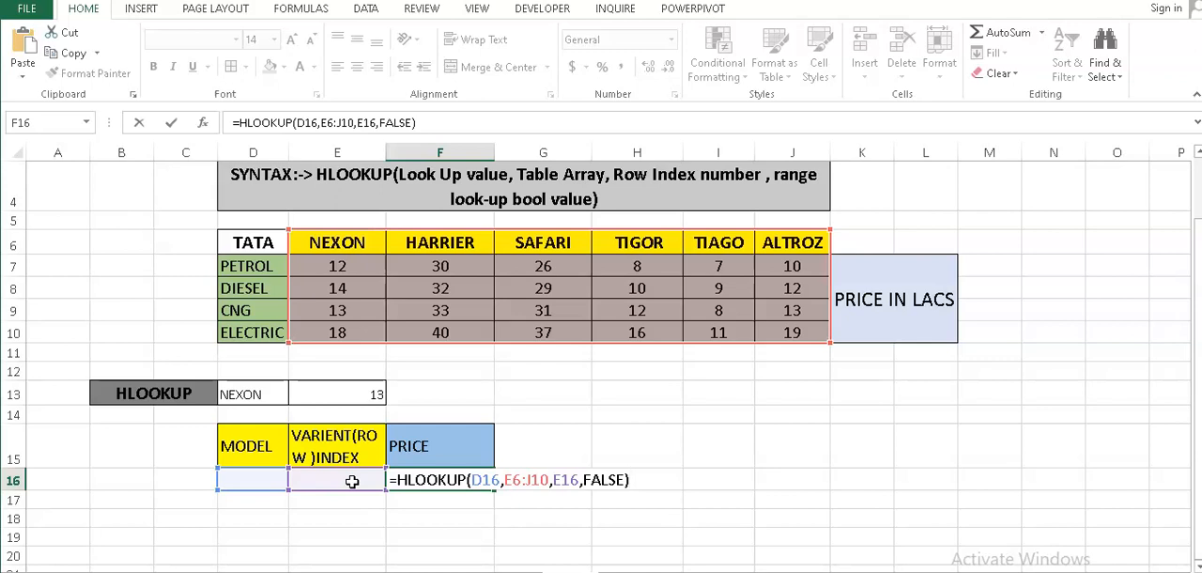
key(Return)
- Enter SAFARI in cell D16 under the MODEL heading
key(Up)
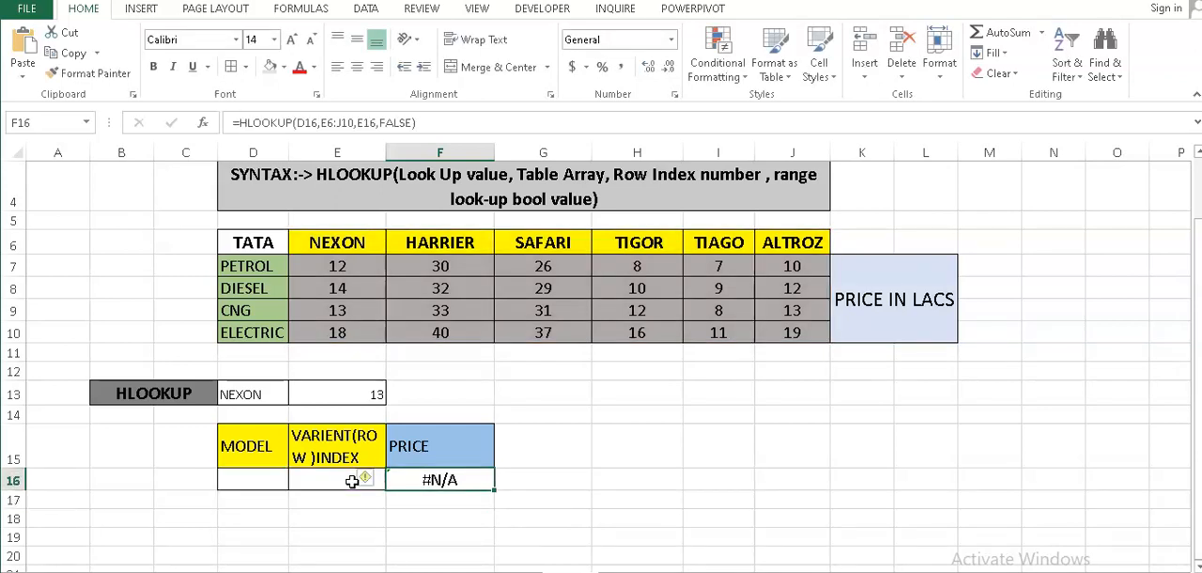
key(Left)
key(Left)
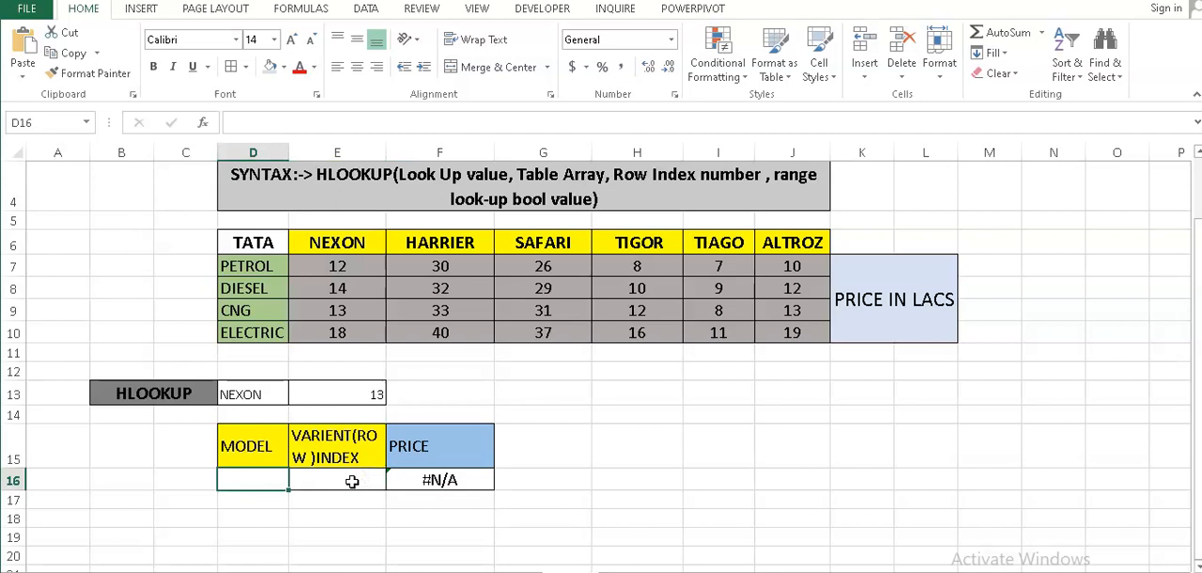
text(SA)
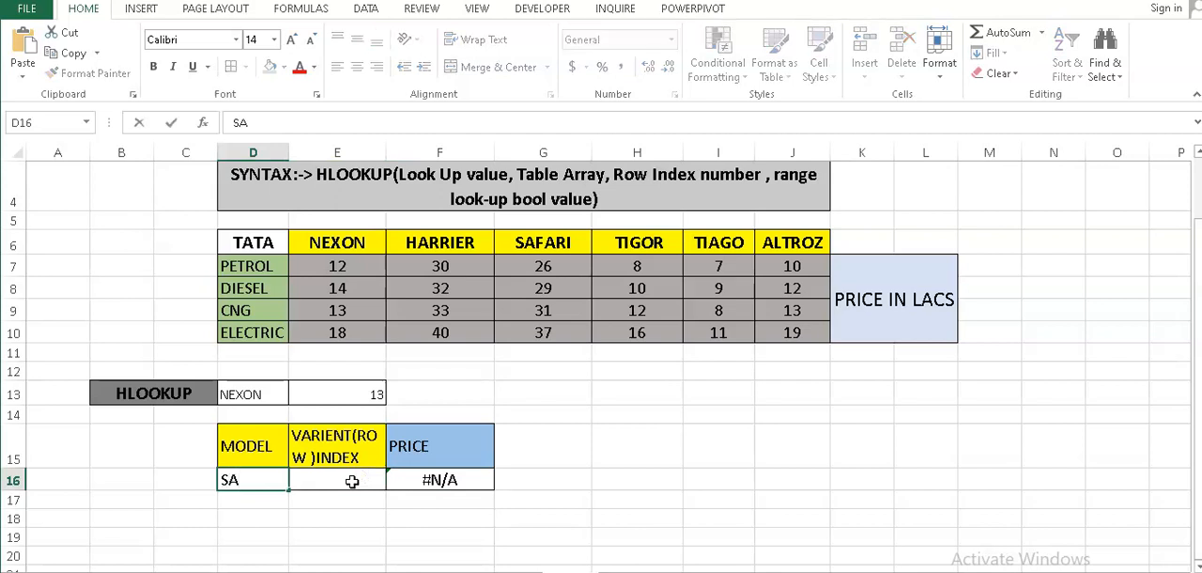
text(FARI)
key(Tab)
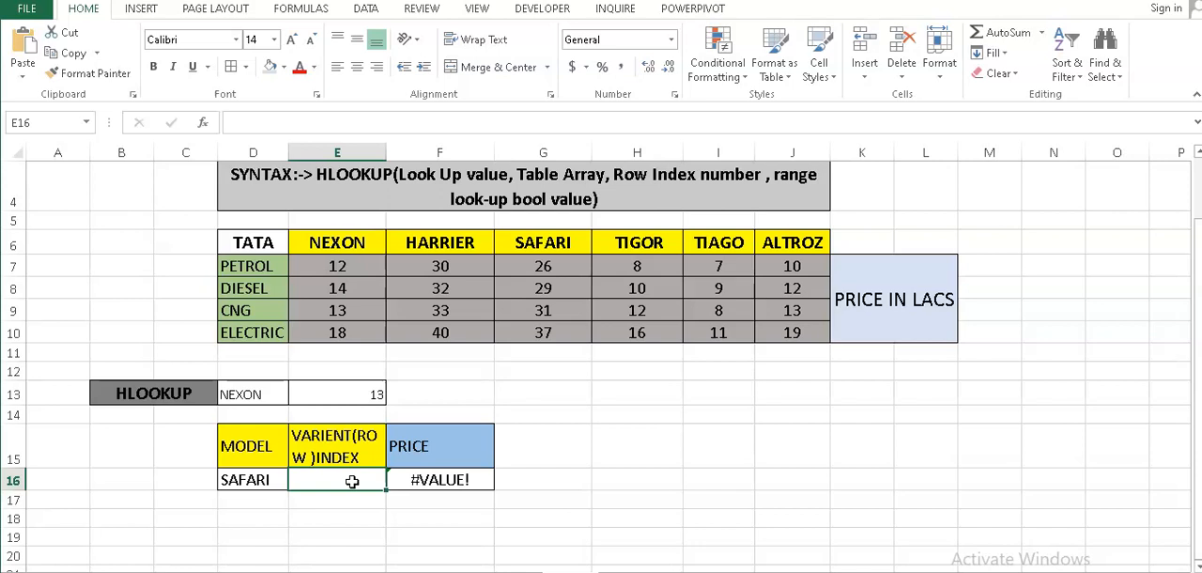
- Set the variant row index in E16 to 2 and select the price cell F16
text(2)
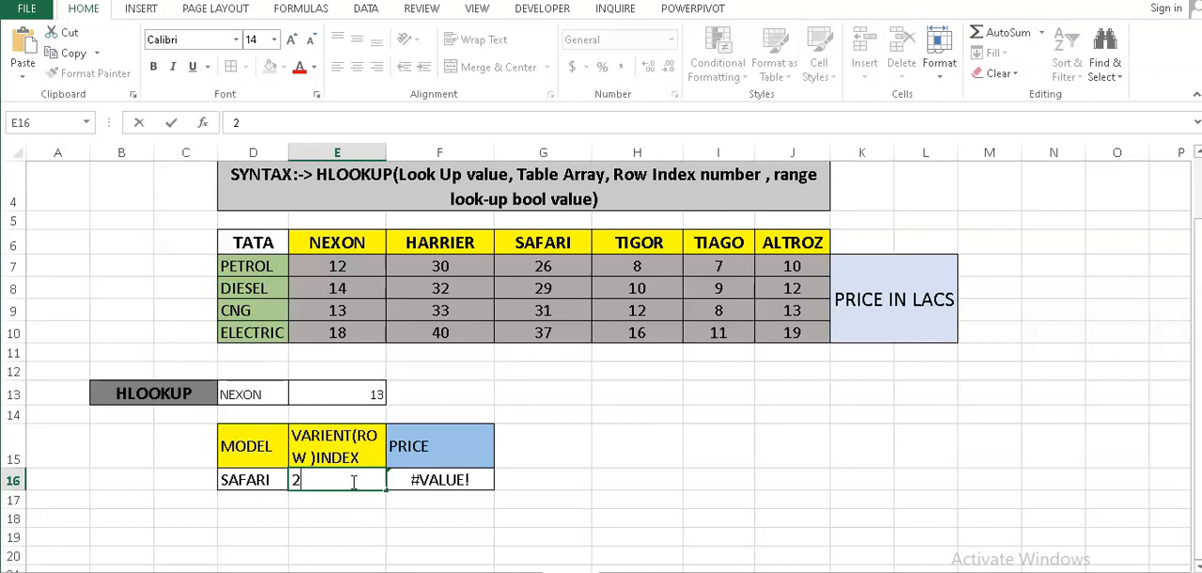
key(Return)
click(353, 481)
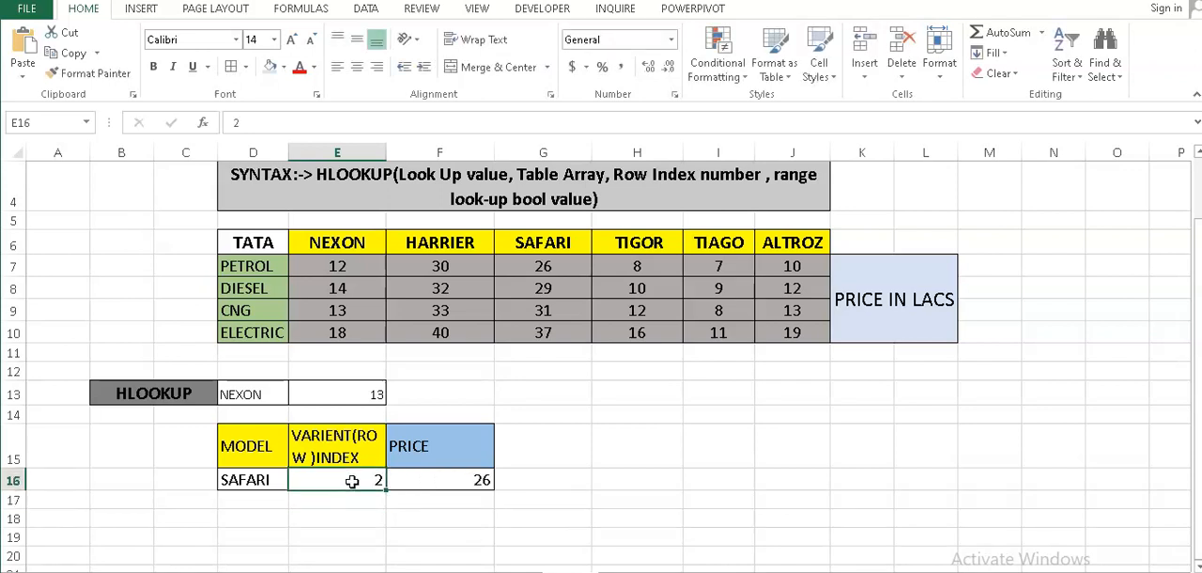
key(Right)
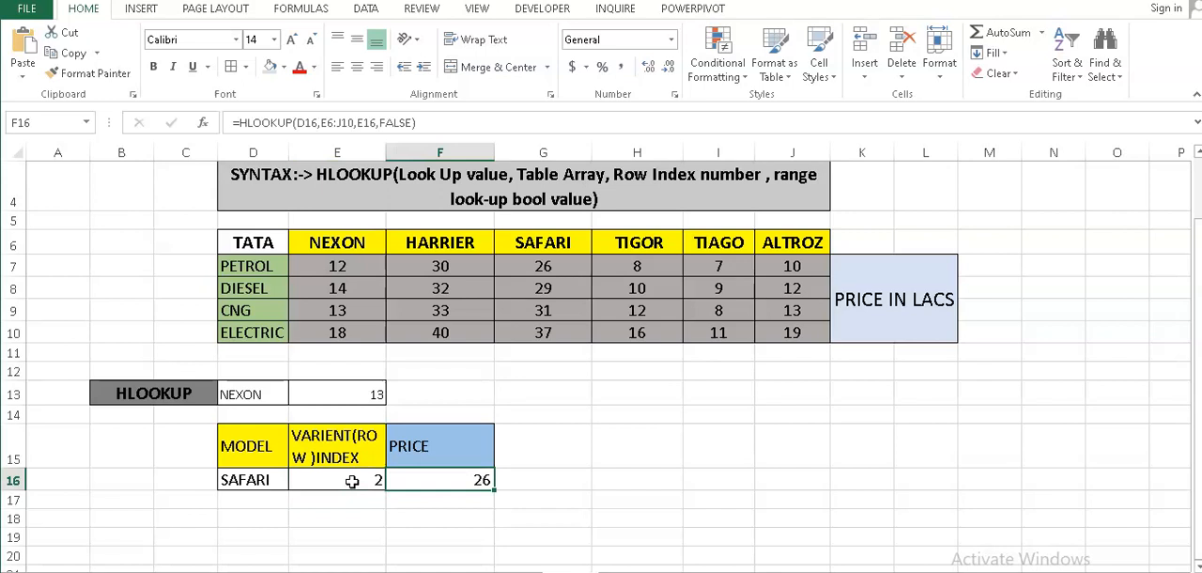